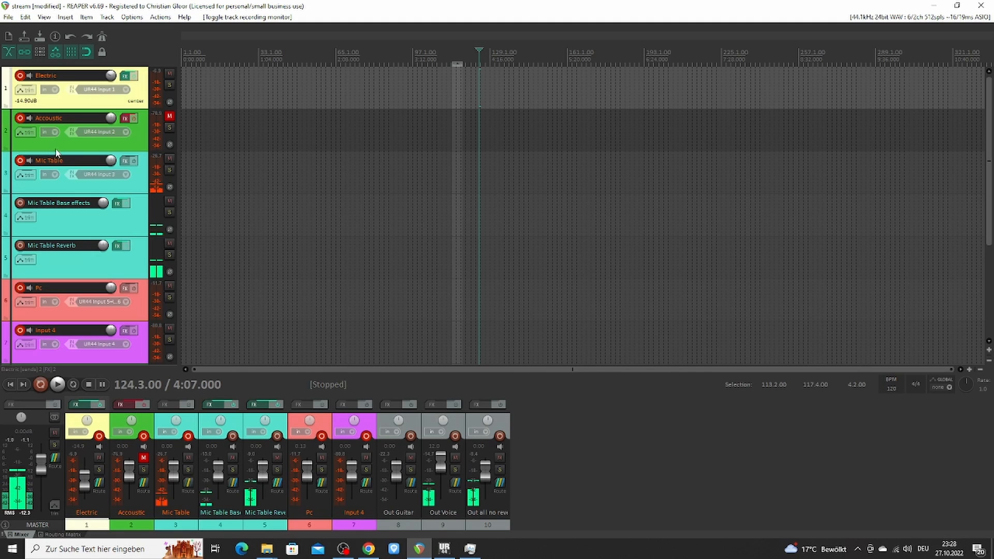
Select the Mic Table, Input 4, Pc, Mic Table Base effects and Mic Table Reverb tracks one after another to review them
click(59, 149)
click(58, 188)
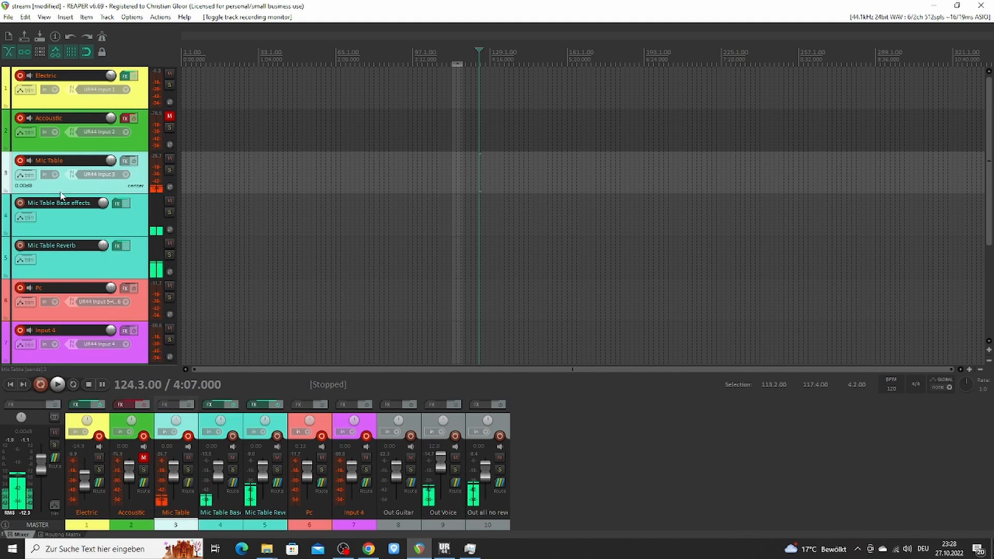
click(50, 361)
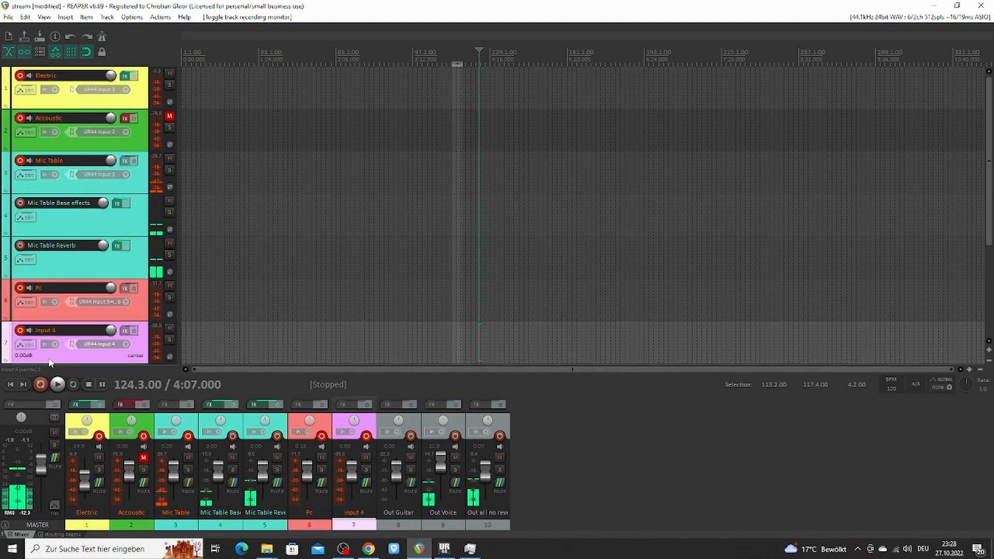
click(61, 314)
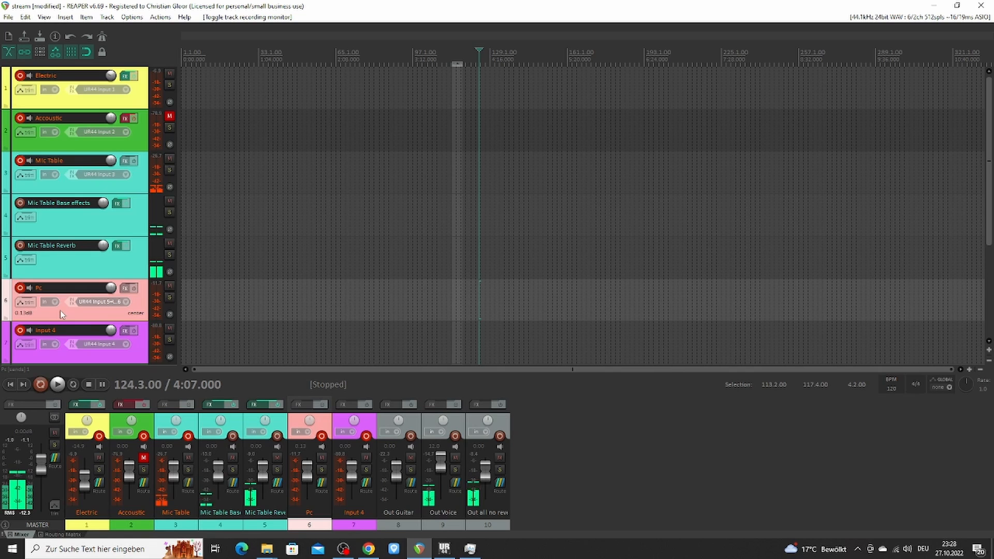
click(64, 225)
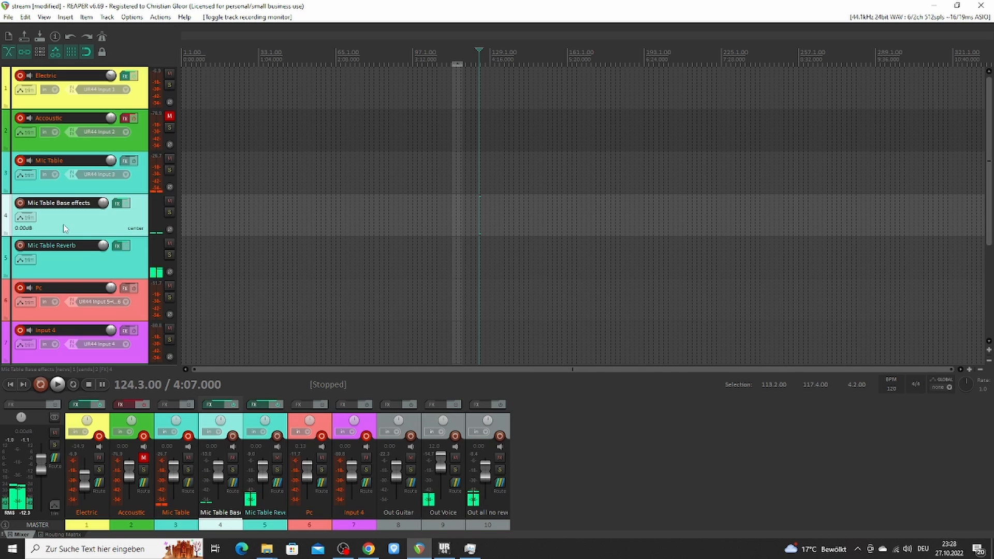
click(66, 277)
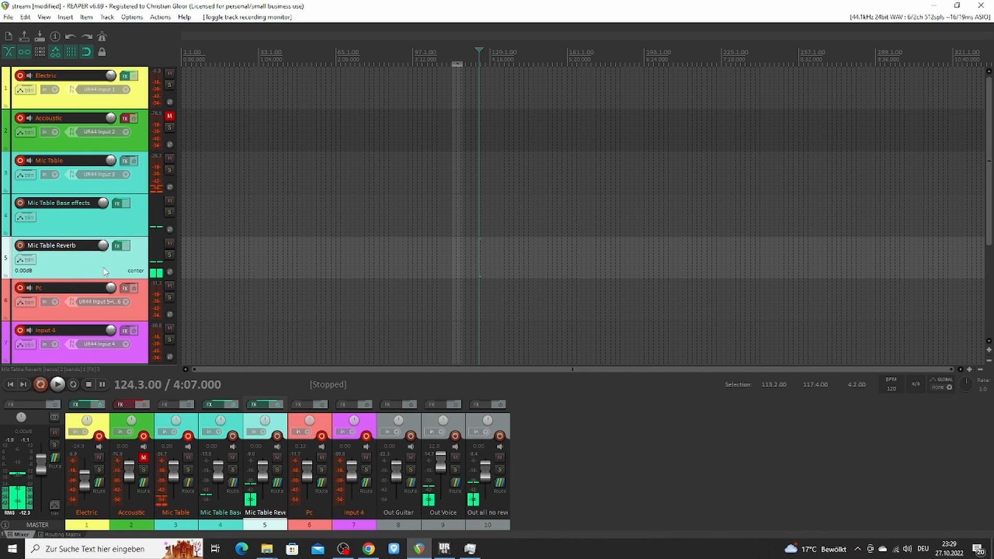
Review the master track's hardware outputs and the Out Guitar, Out Voice and Out all no reverb tracks
click(33, 421)
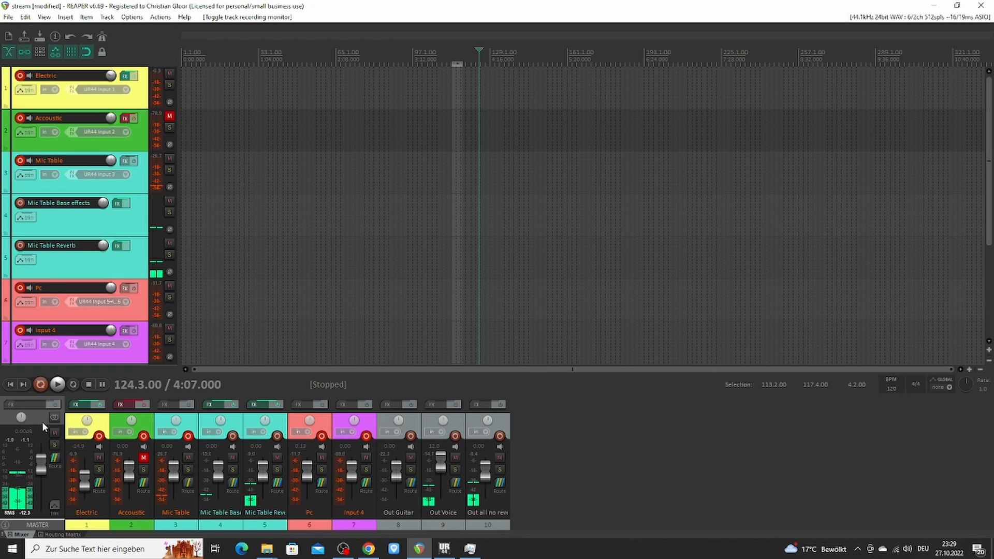
click(53, 459)
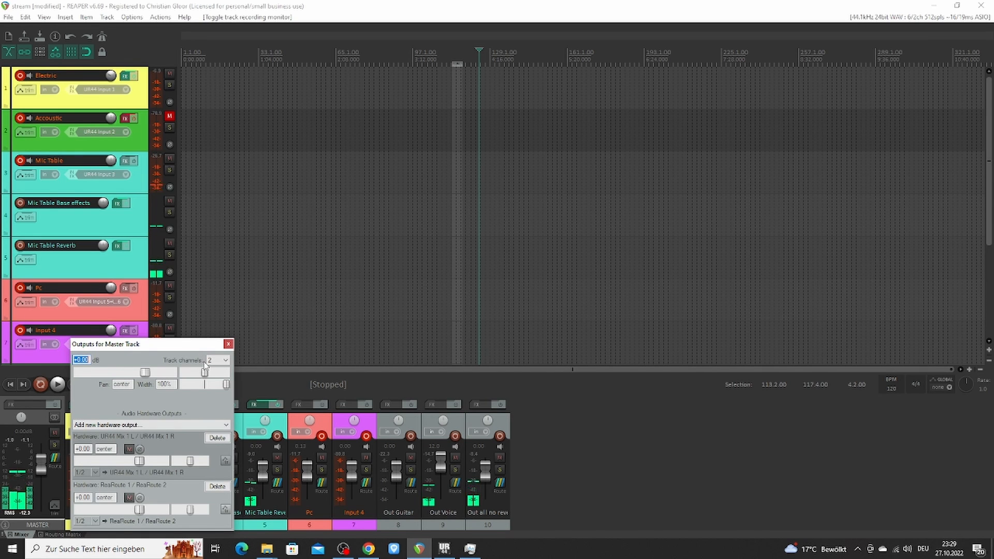
click(390, 512)
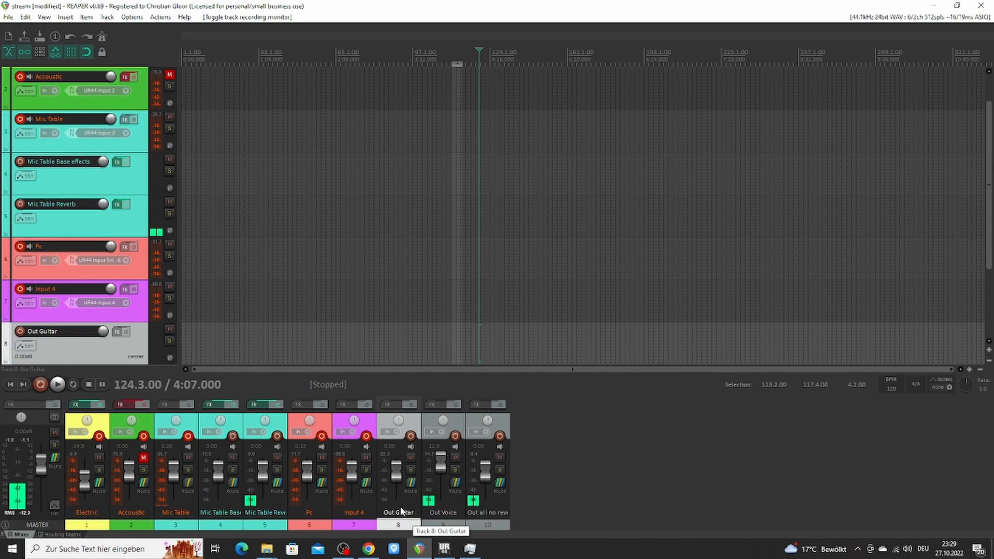
click(443, 518)
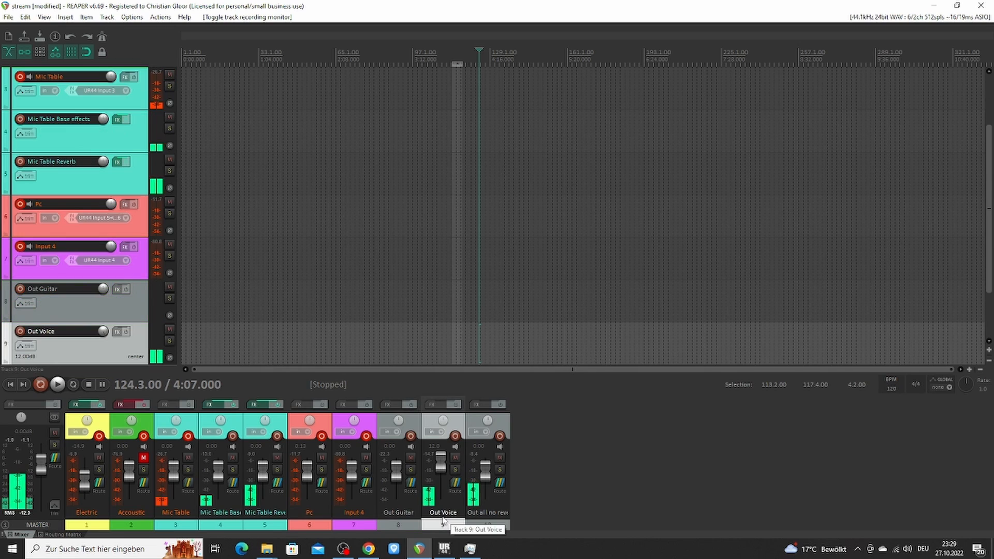
click(476, 520)
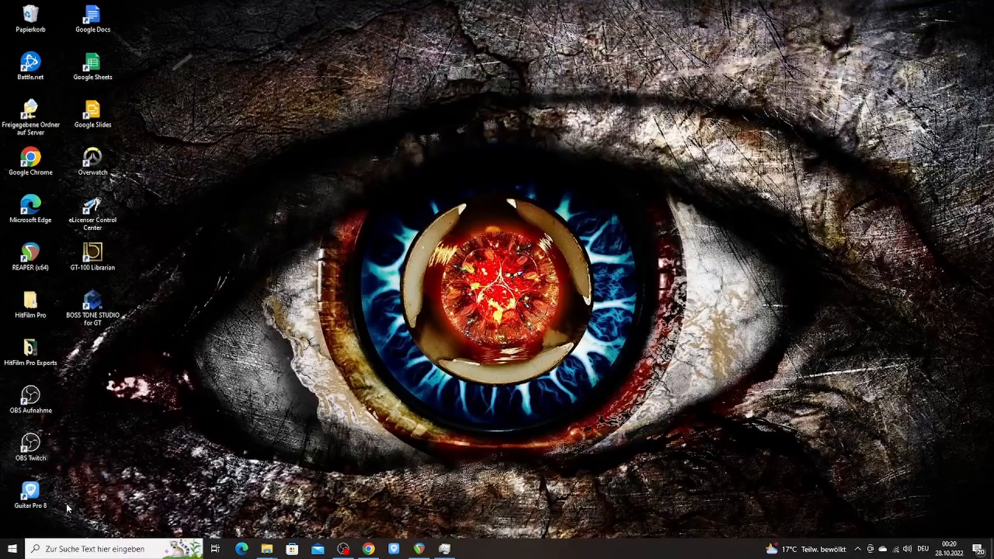
Switch to dspMixFx UR44 by launching it from the Windows search
click(73, 549)
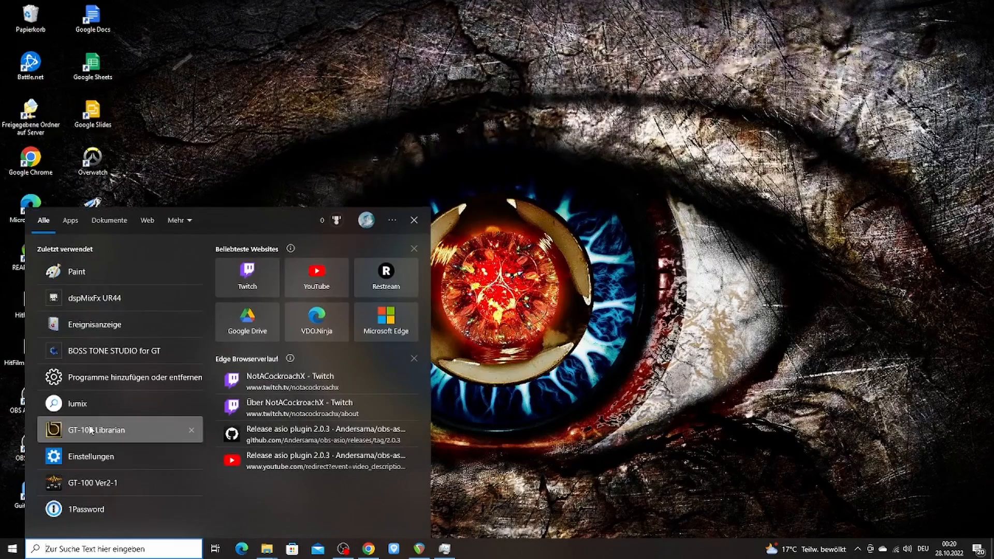
click(116, 306)
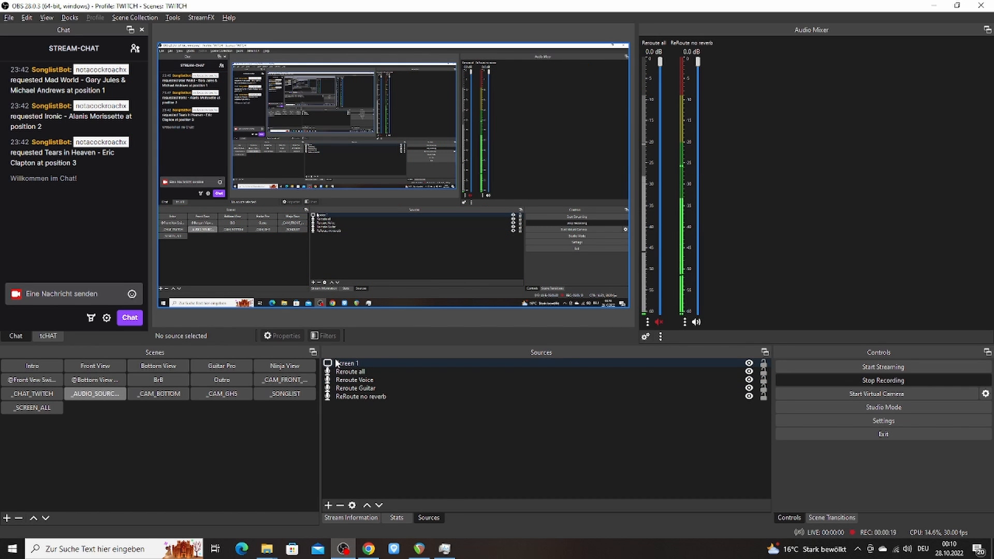
Add a new ASIO Input Capture source named test to the audio sources scene in OBS
right_click(362, 463)
mouse_move(396, 471)
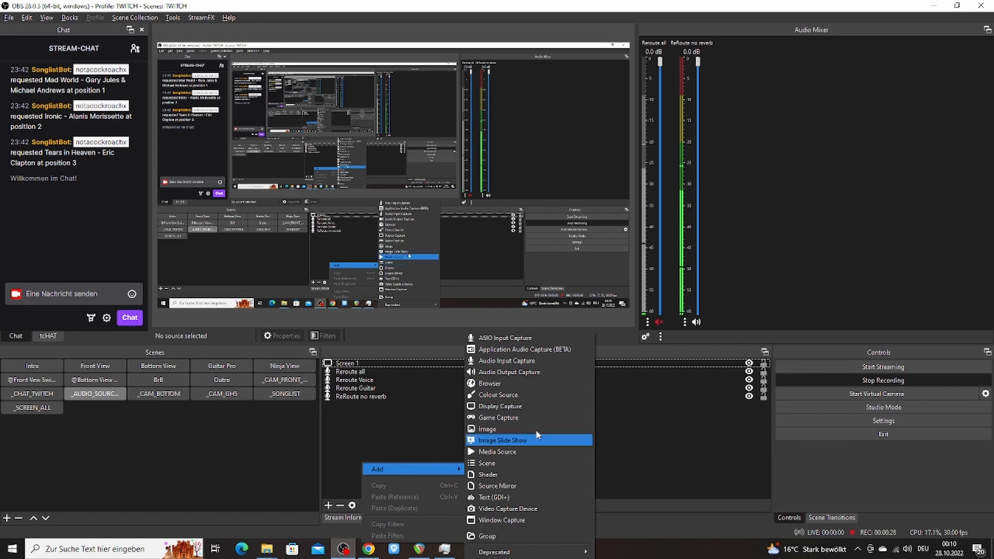
click(513, 337)
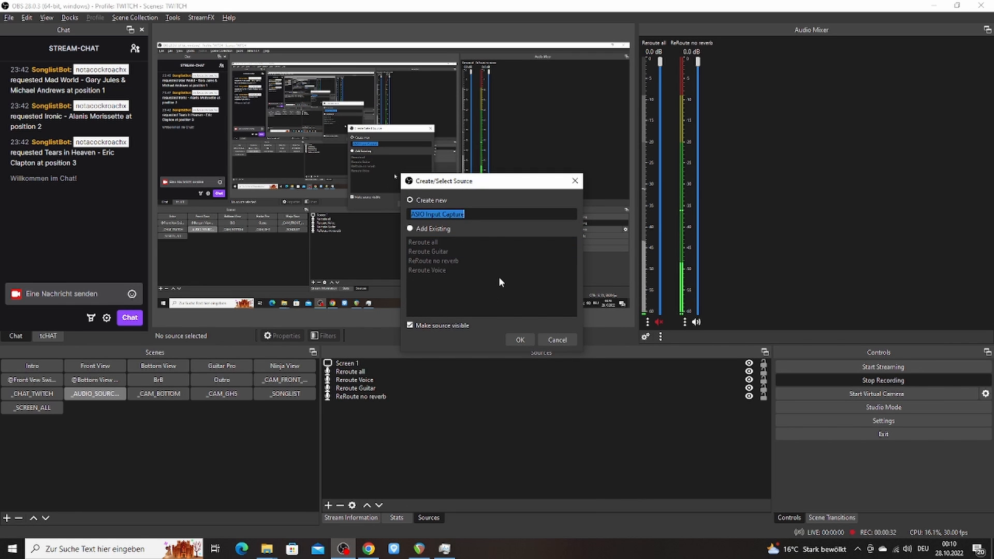
text(test)
key(Return)
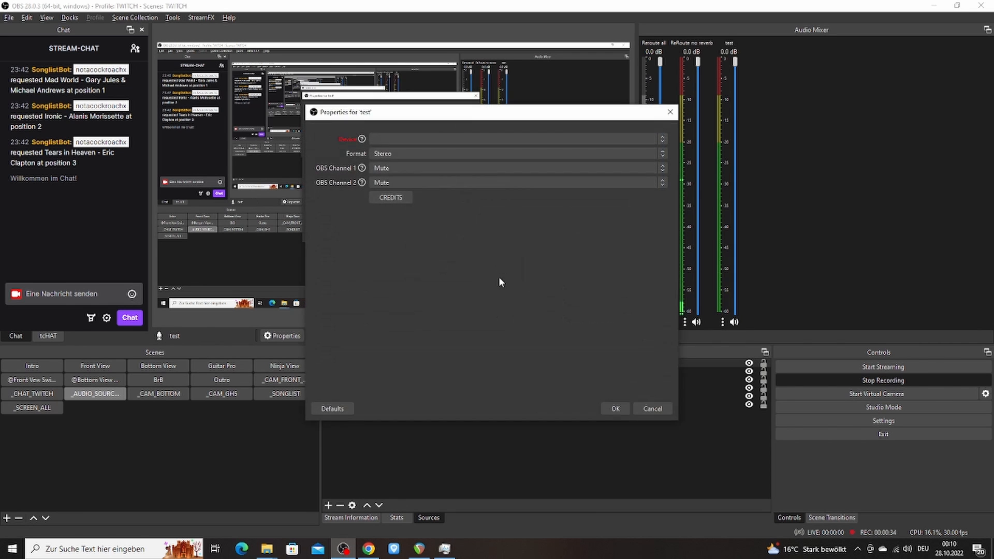
Set the test source's device to ReaRoute ASIO (x64), with OBS channels 1 and 2 on ReaRoute REAPER=> CLIENT 1 and CLIENT 2
click(431, 139)
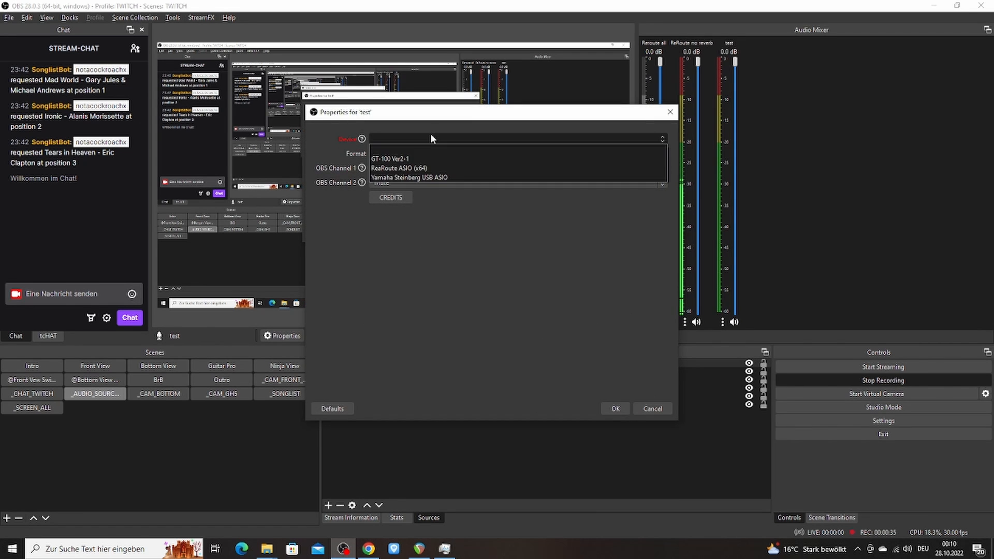
click(413, 168)
click(395, 169)
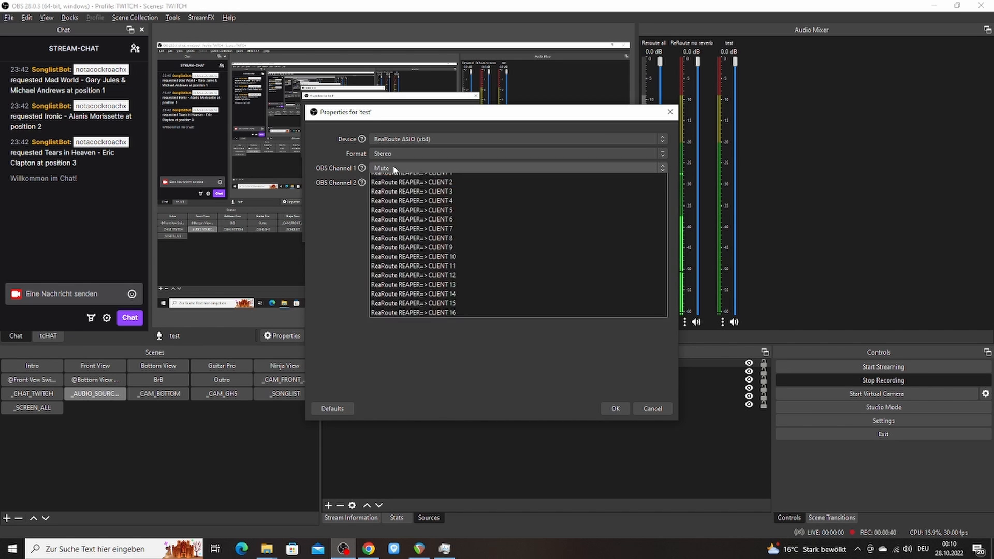
click(396, 184)
click(396, 182)
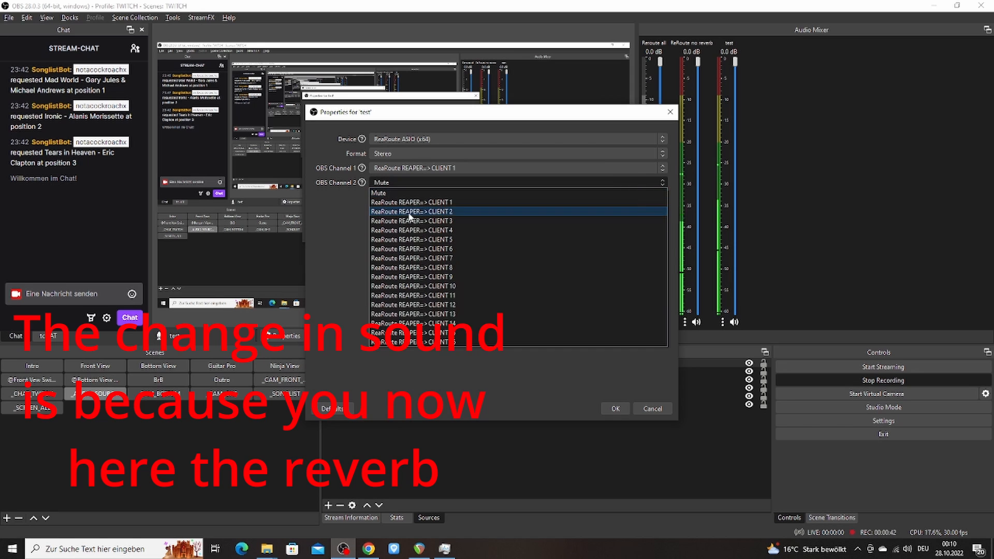
click(409, 212)
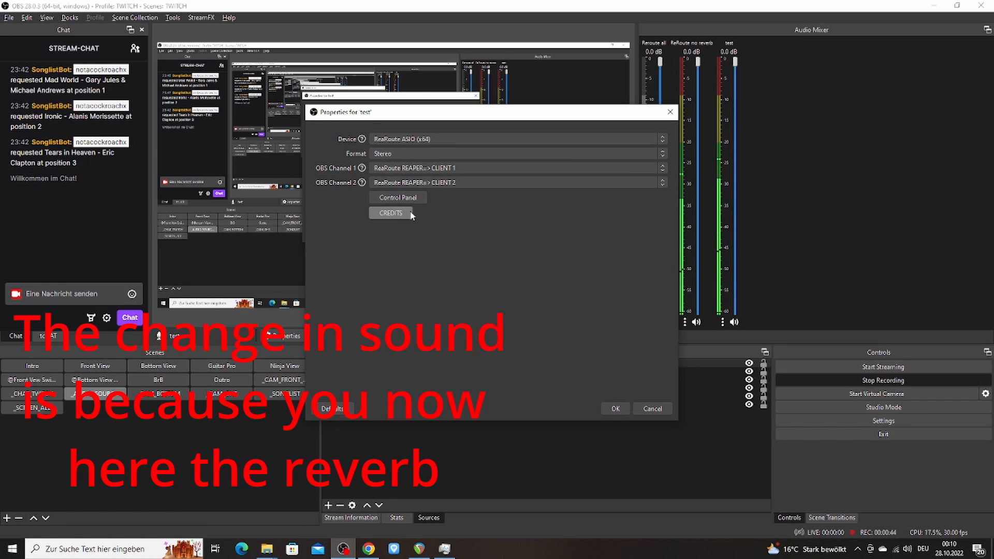
click(615, 409)
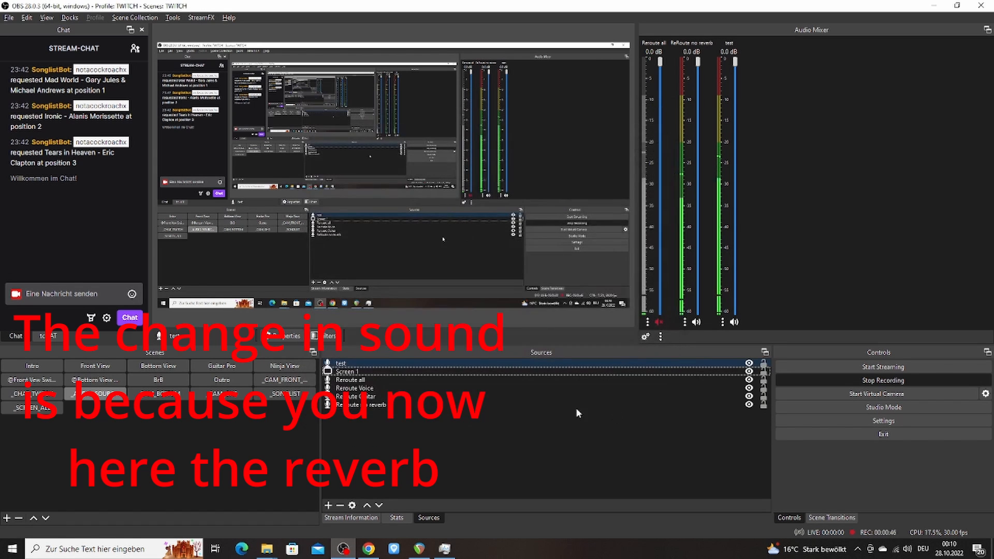
Delete the test source from the scene
click(373, 362)
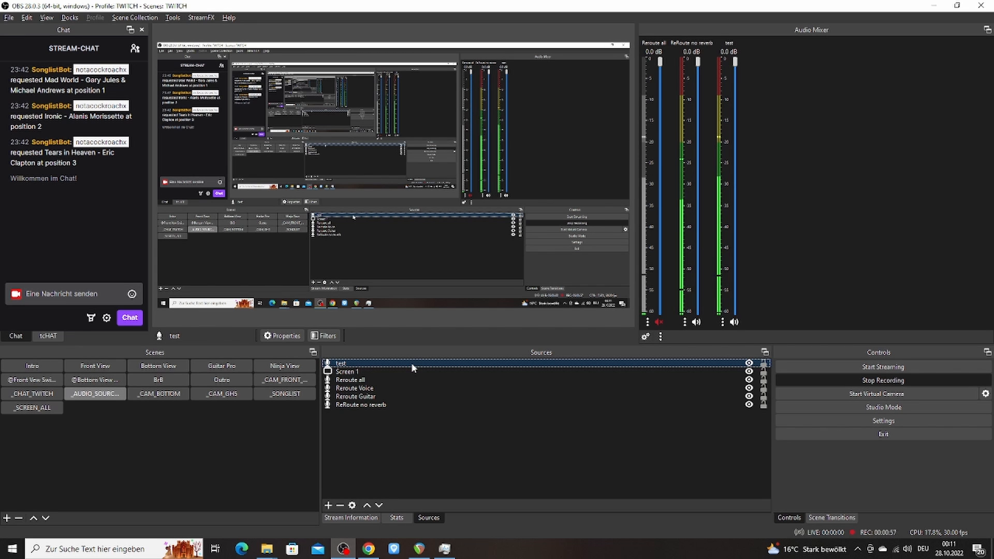
key(Delete)
key(Return)
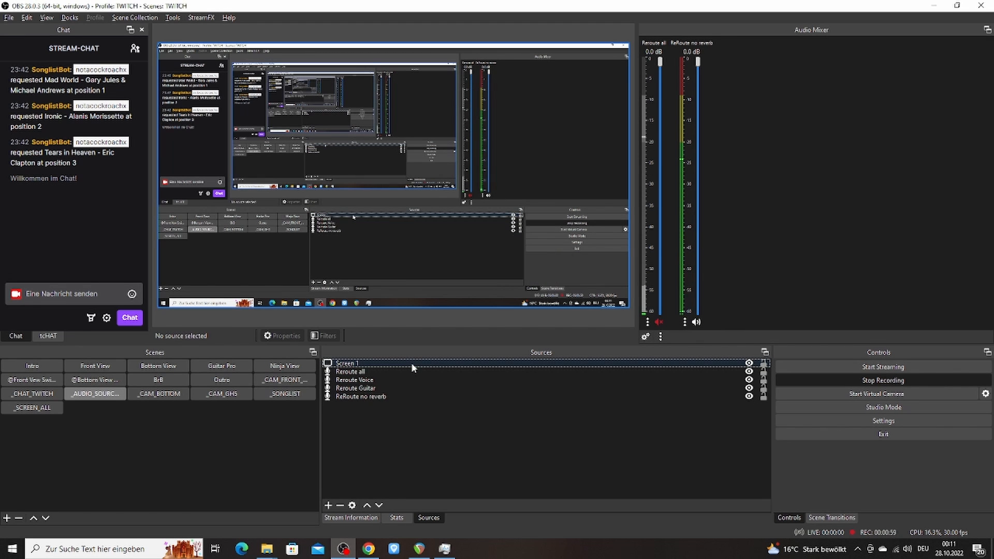
Review the track assignments of the Reroute sources in the advanced audio properties
click(685, 323)
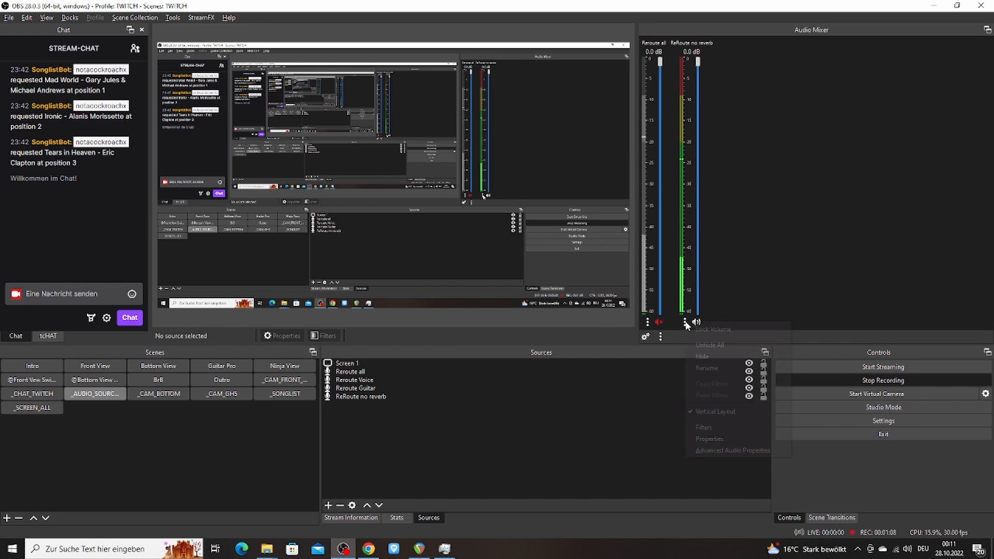
click(710, 451)
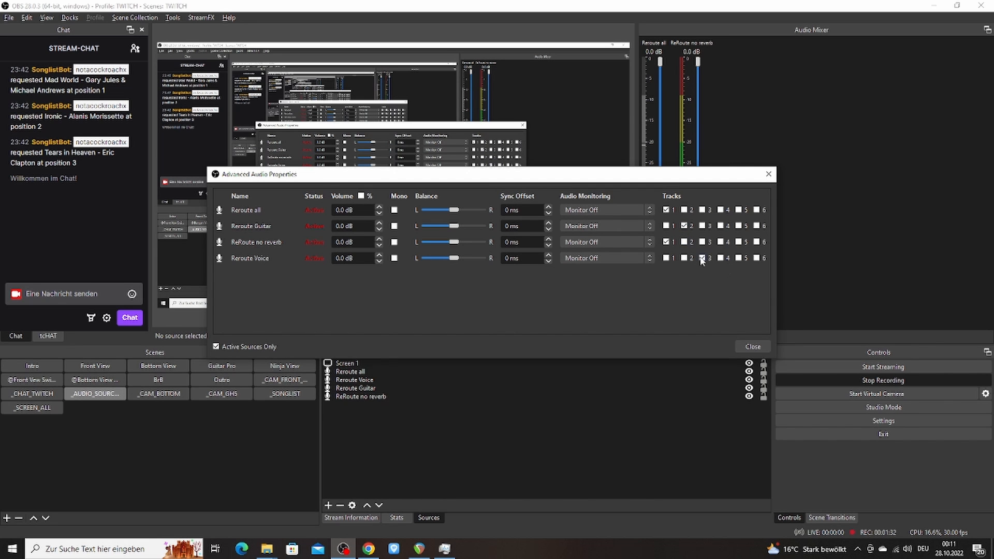
key(Escape)
Examine the audio track selection in the output settings for streaming and recording
click(9, 17)
click(31, 57)
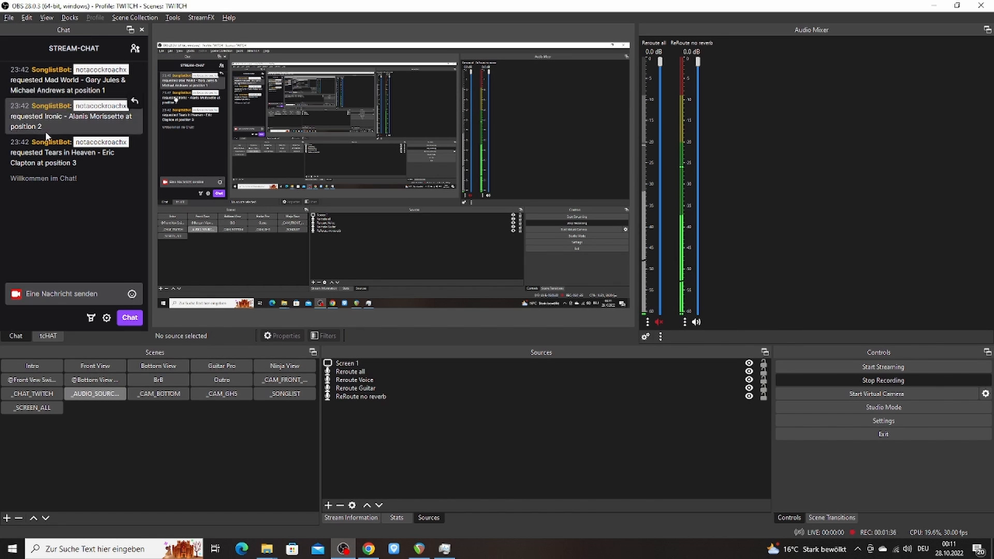
click(273, 128)
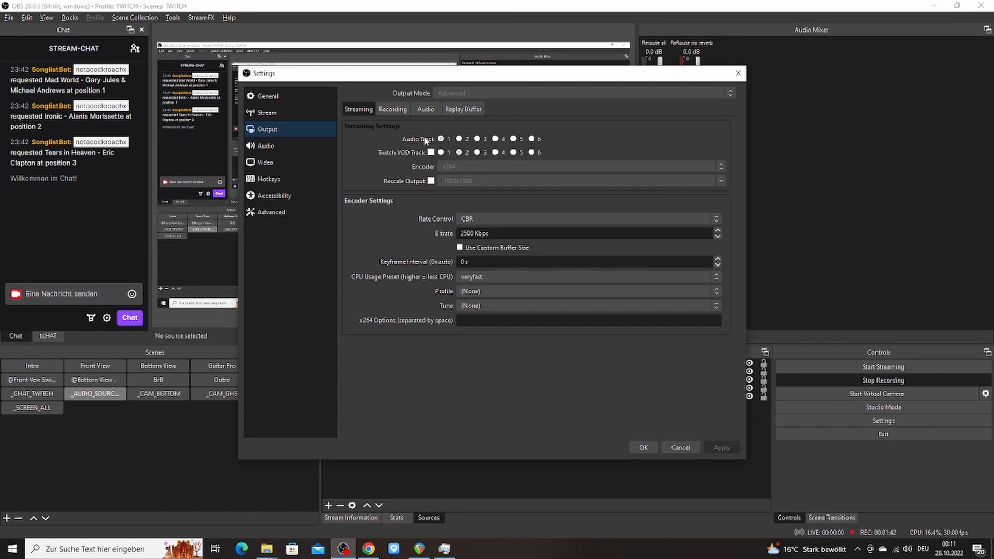
click(393, 109)
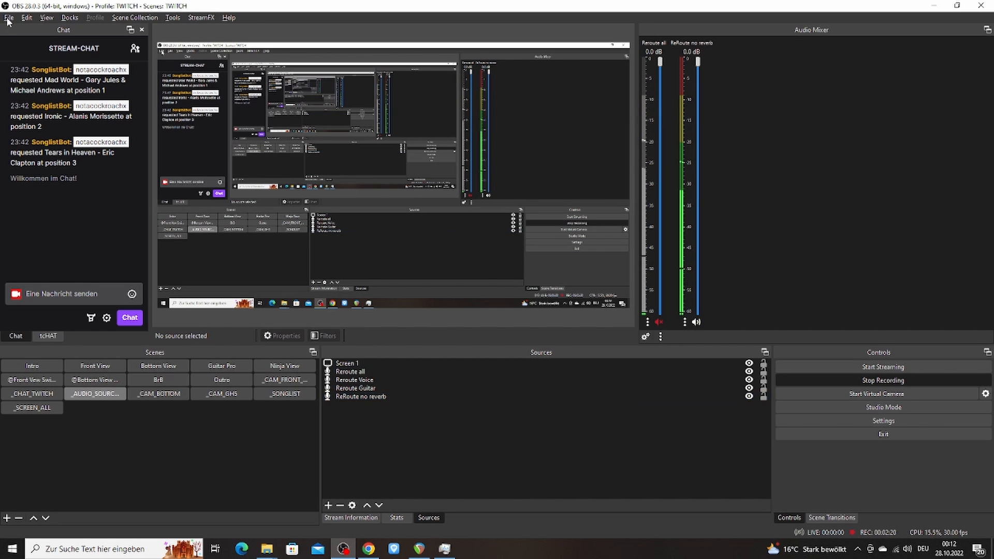
Examine the mute and unmute hotkeys of the ReRoute no reverb and Reroute all sources in the settings
click(9, 17)
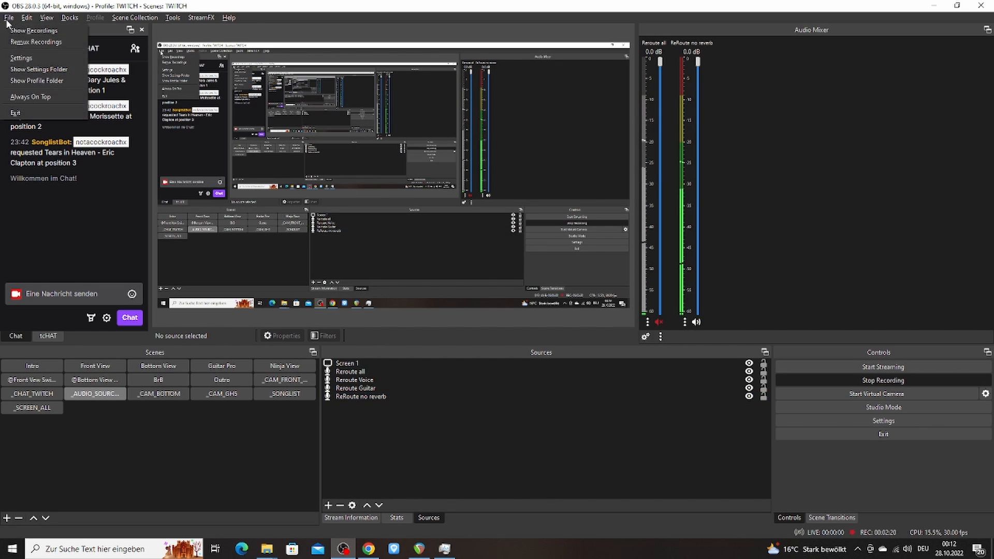
click(31, 62)
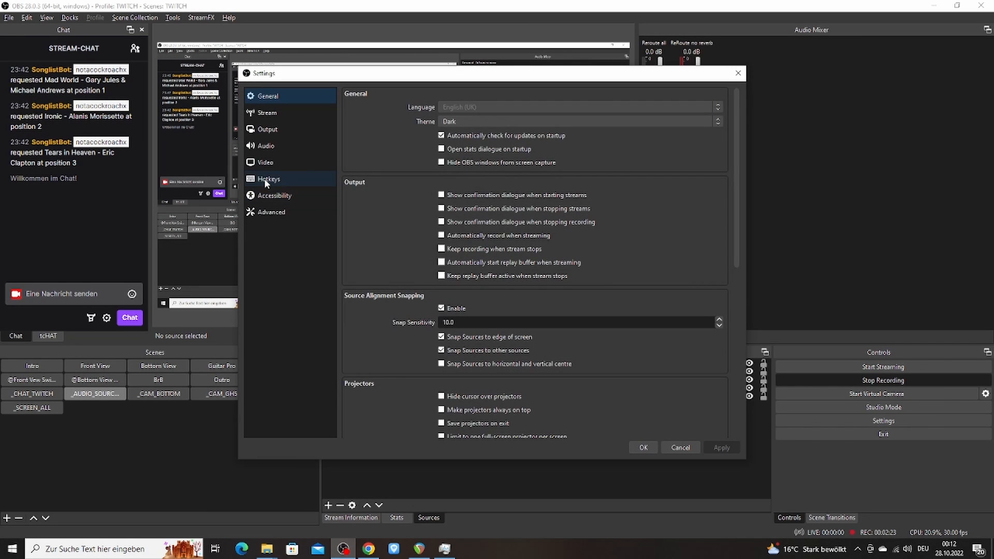
click(264, 180)
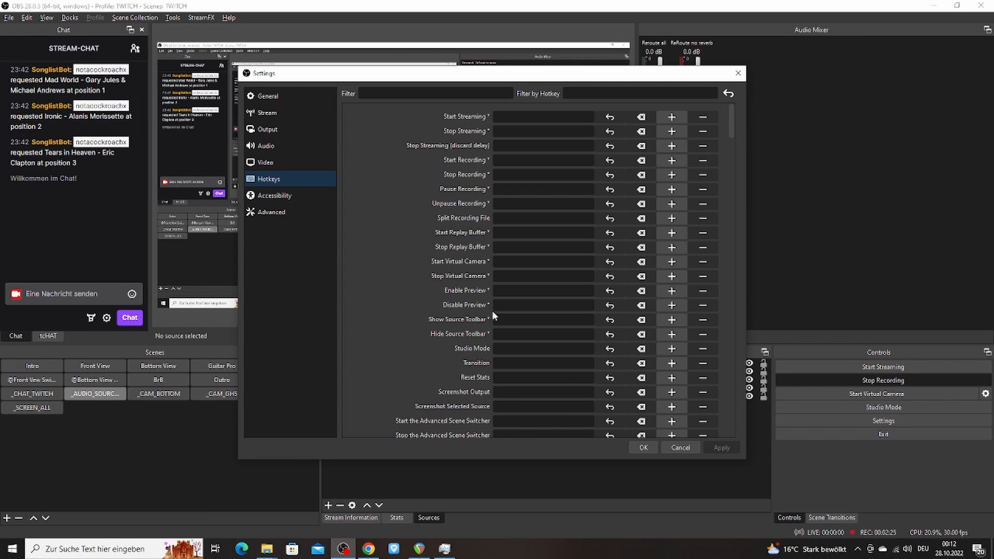
scroll(439, 280, down, 10)
scroll(440, 284, down, 20)
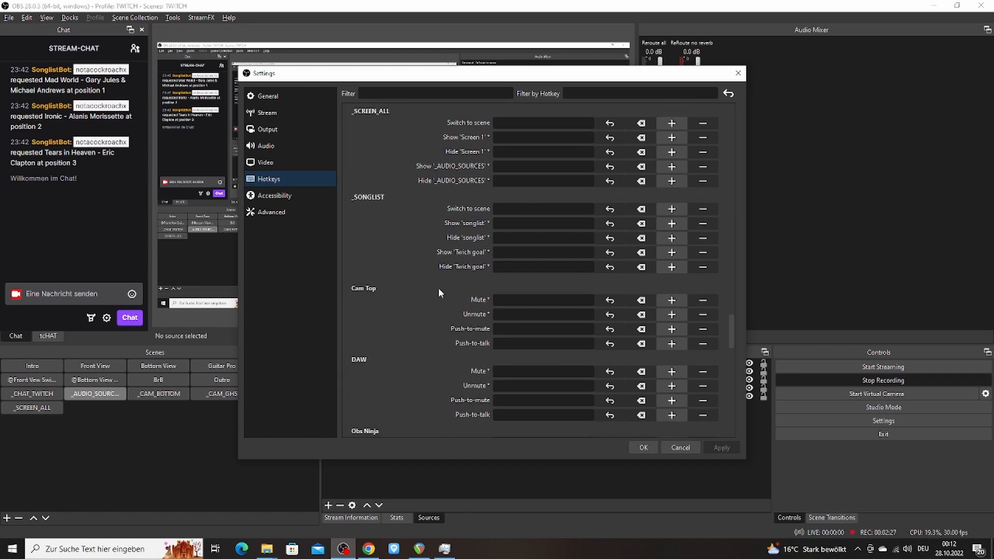
scroll(436, 270, down, 9)
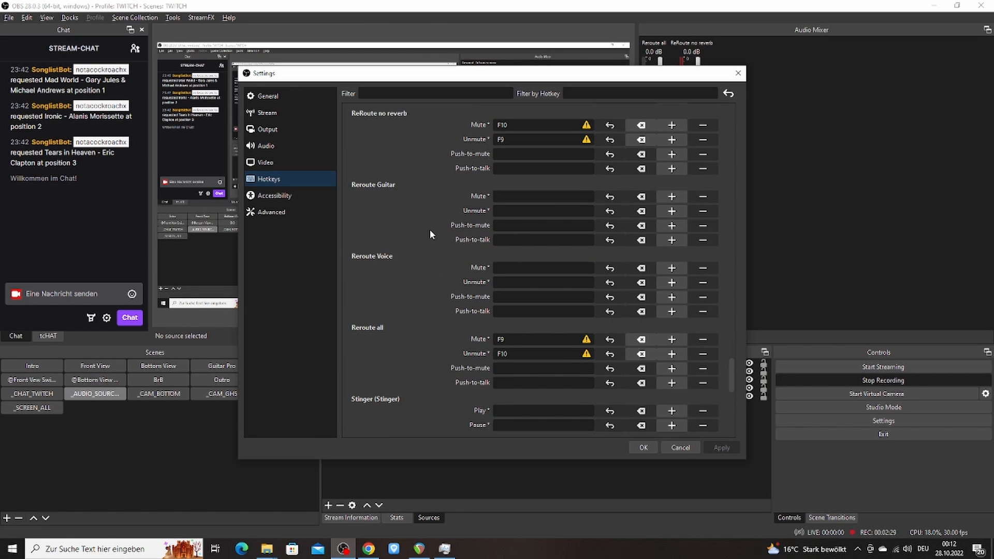